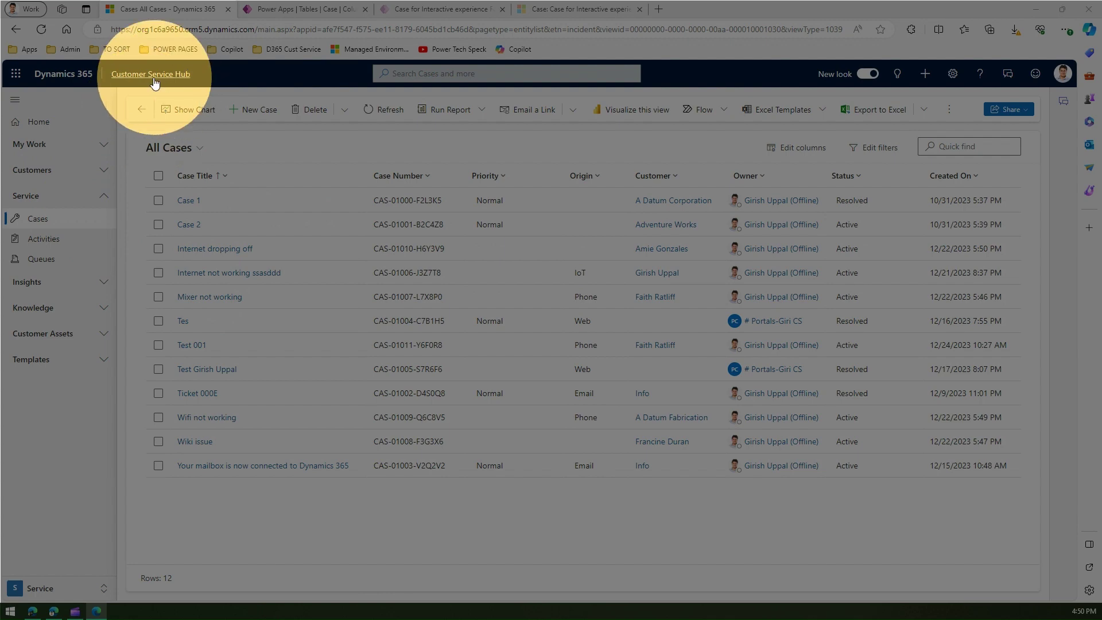
- Open the 'Internet dropping off' case and inspect its Identify, Research and Resolve process stages
{"action": "left_click", "coordinate": [194, 243]}
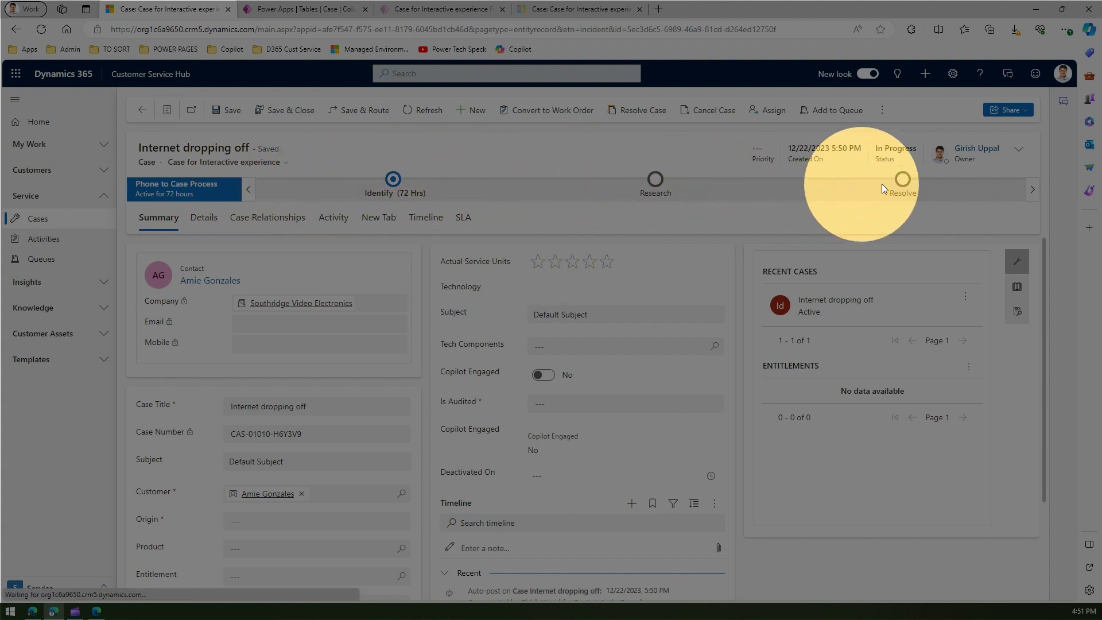
{"action": "left_click", "coordinate": [393, 179]}
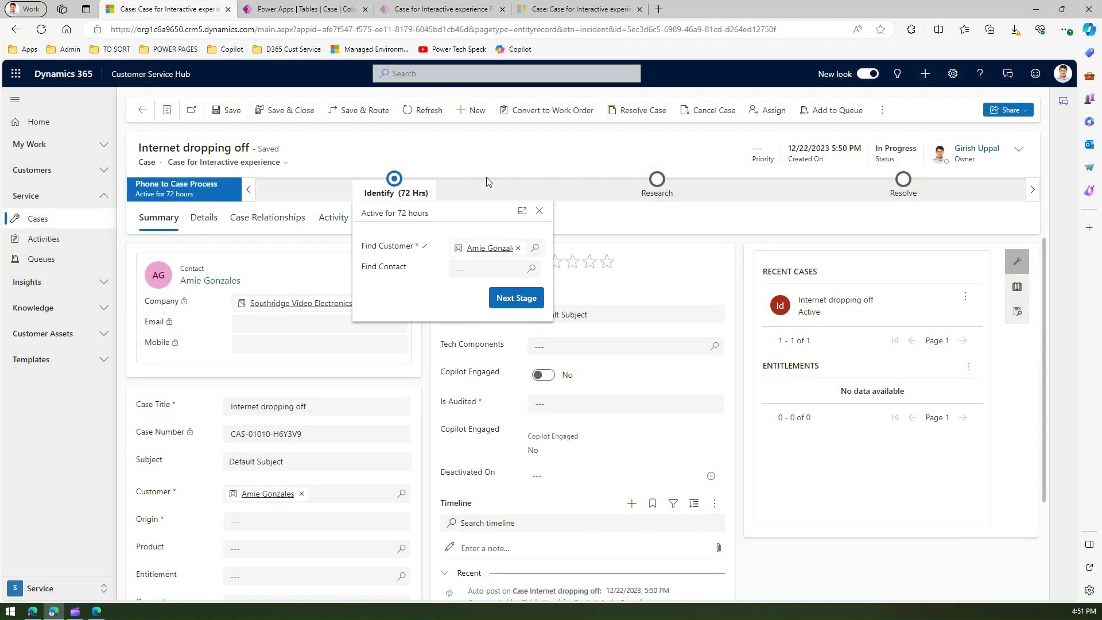
{"action": "left_click", "coordinate": [659, 182]}
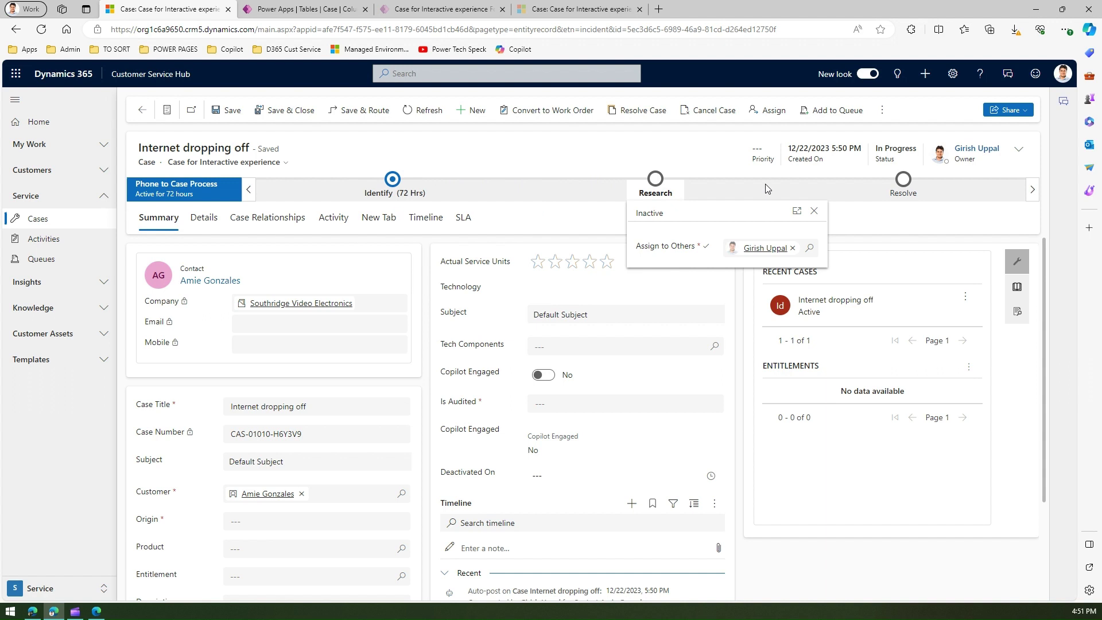
{"action": "left_click", "coordinate": [903, 182]}
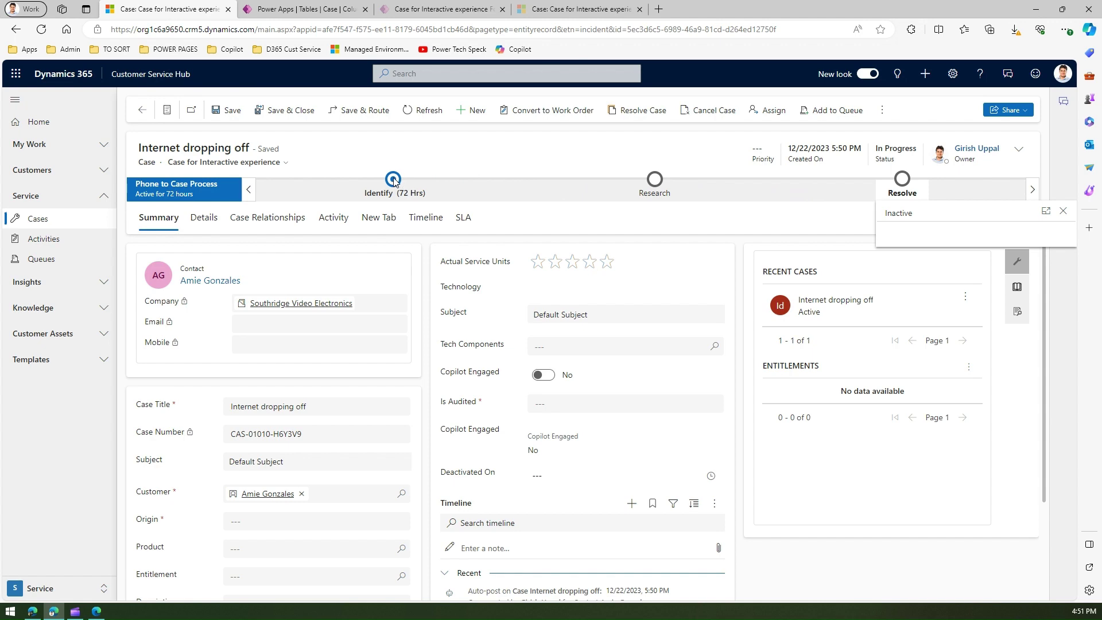
{"action": "left_click", "coordinate": [373, 161]}
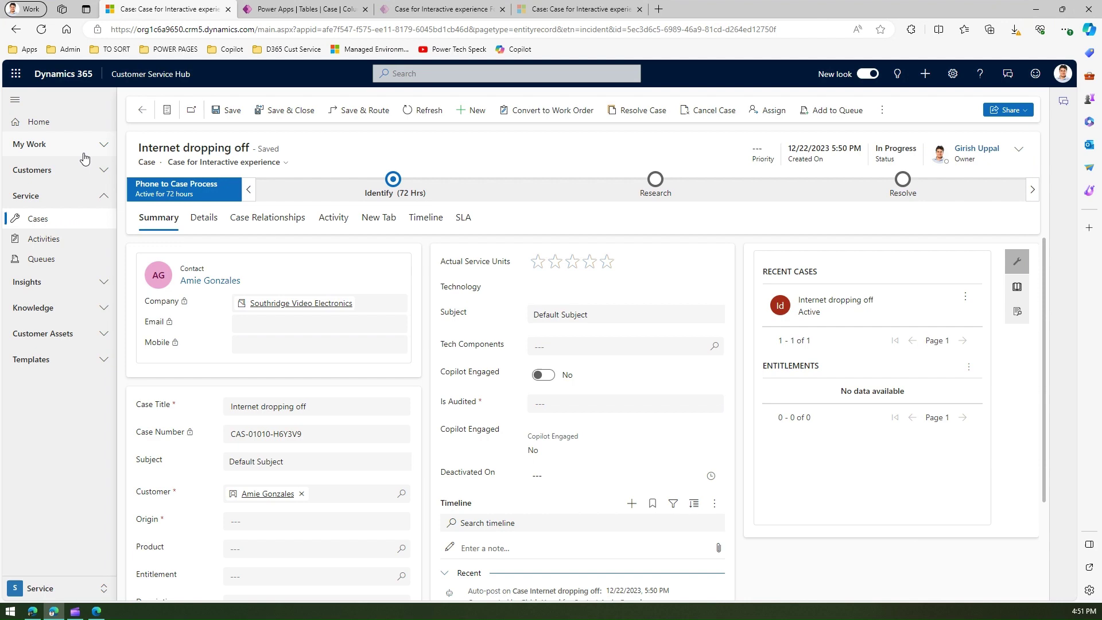
- From the app list, bring up the Customer Service Hub tile's options to edit it in App Designer
{"action": "left_click", "coordinate": [163, 76]}
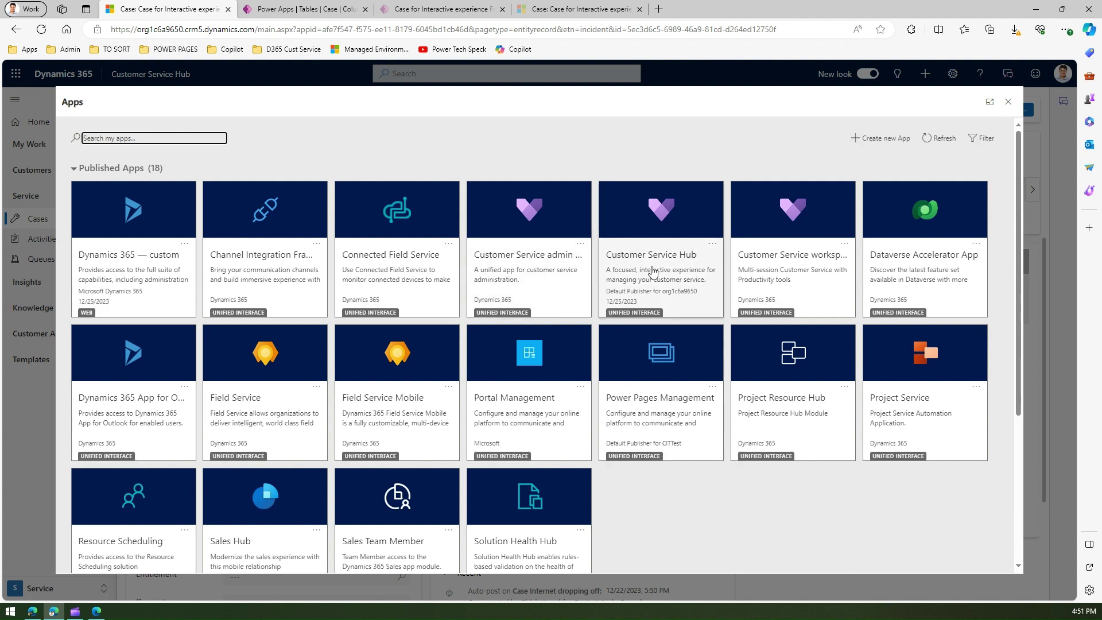
{"action": "left_click", "coordinate": [714, 244]}
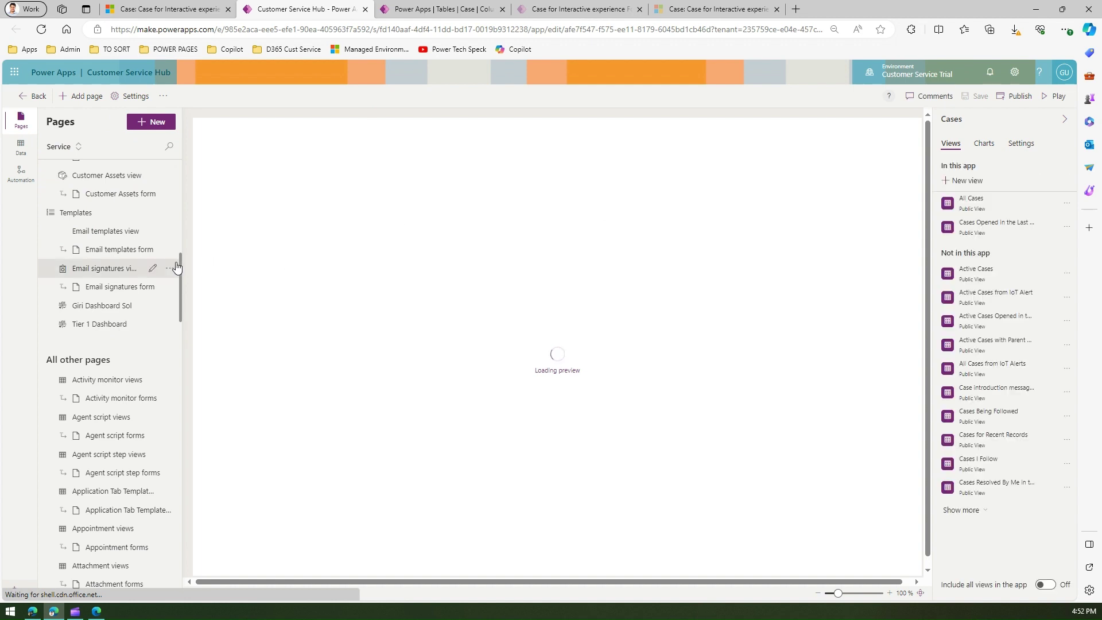
- Review the app's business process flows under Automation, then return to the 'Internet dropping off' case
{"action": "left_click_drag", "start_coordinate": [180, 264], "coordinate": [184, 167]}
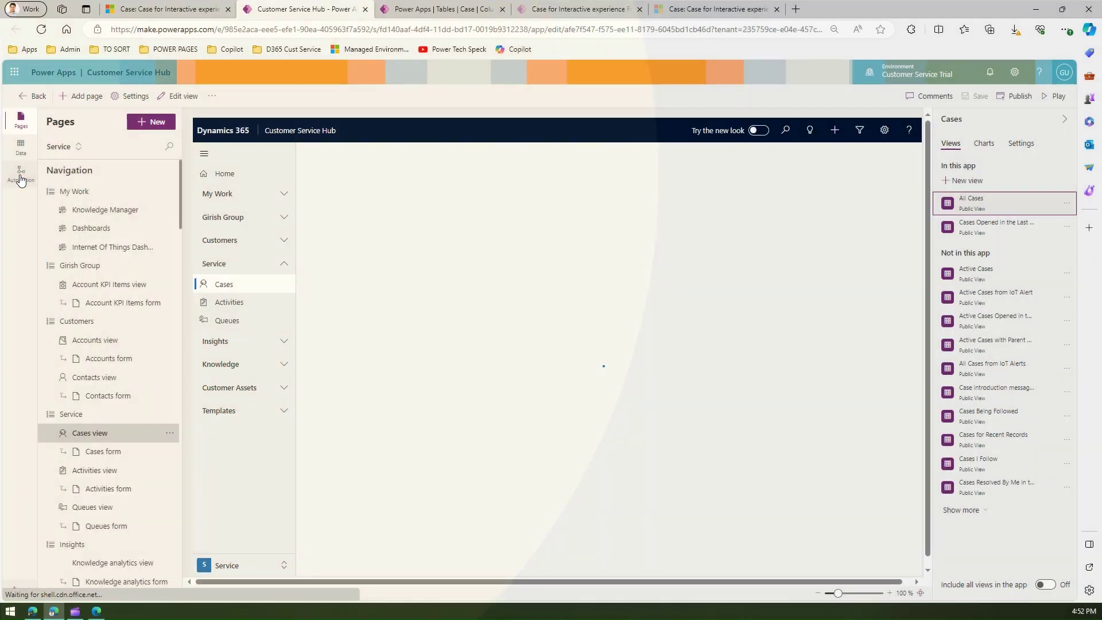
{"action": "left_click", "coordinate": [19, 178]}
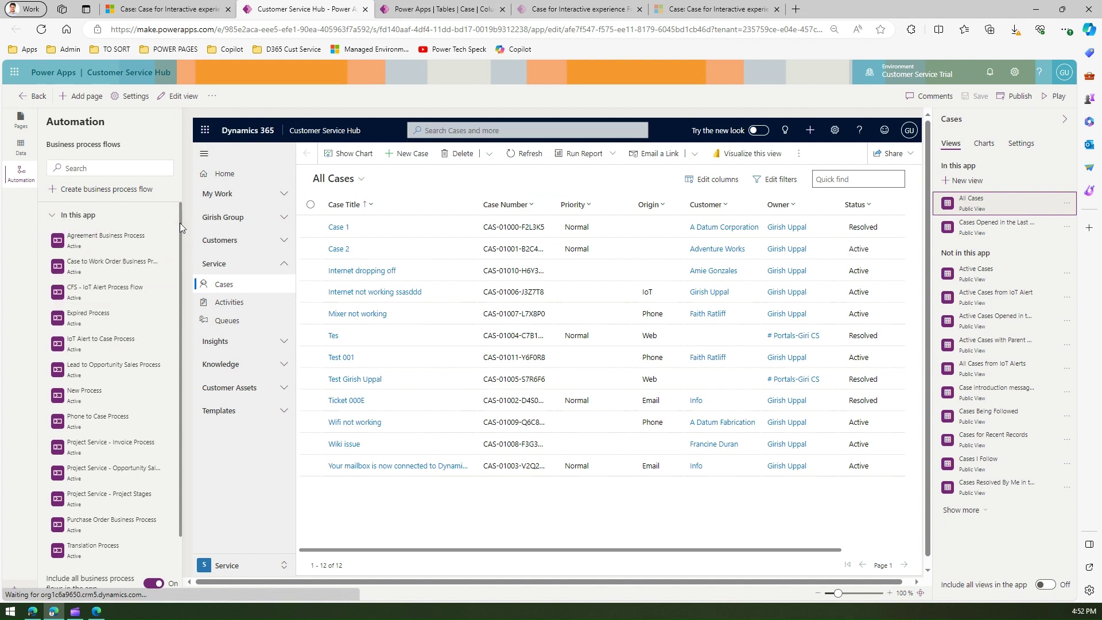
{"action": "scroll", "coordinate": [180, 224], "scroll_direction": "down", "scroll_amount": 2}
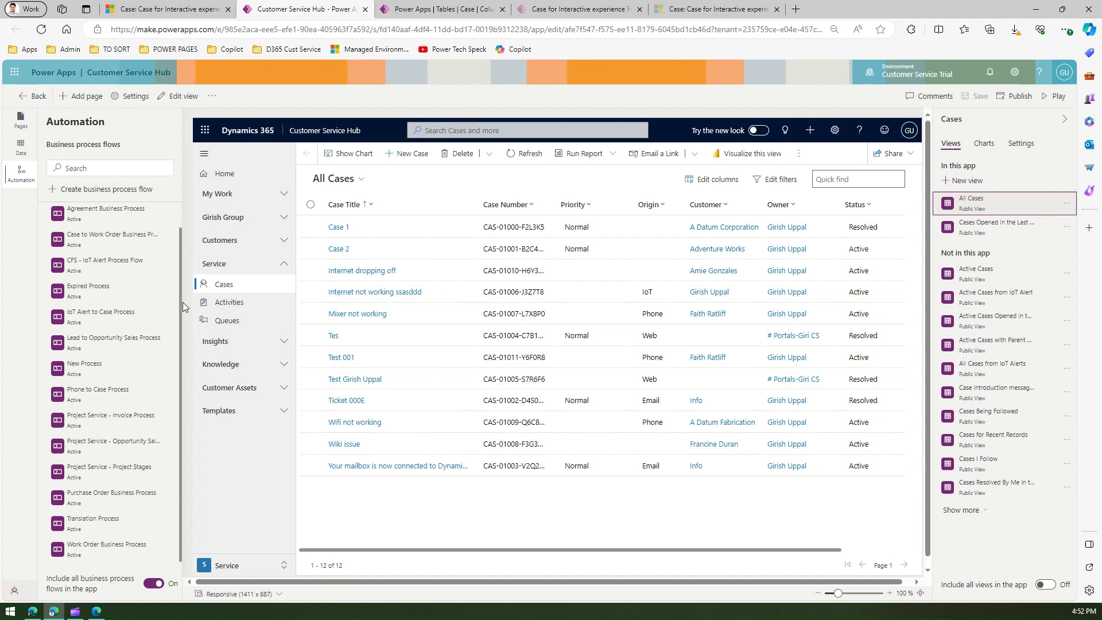
{"action": "left_click_drag", "start_coordinate": [181, 257], "coordinate": [181, 227]}
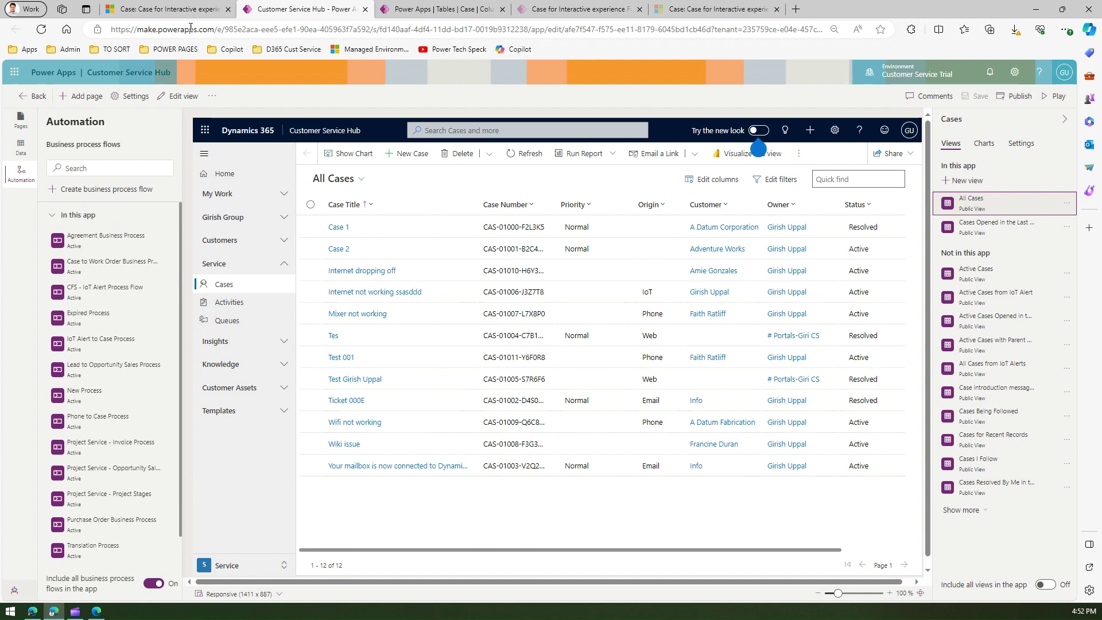
{"action": "left_click", "coordinate": [187, 9]}
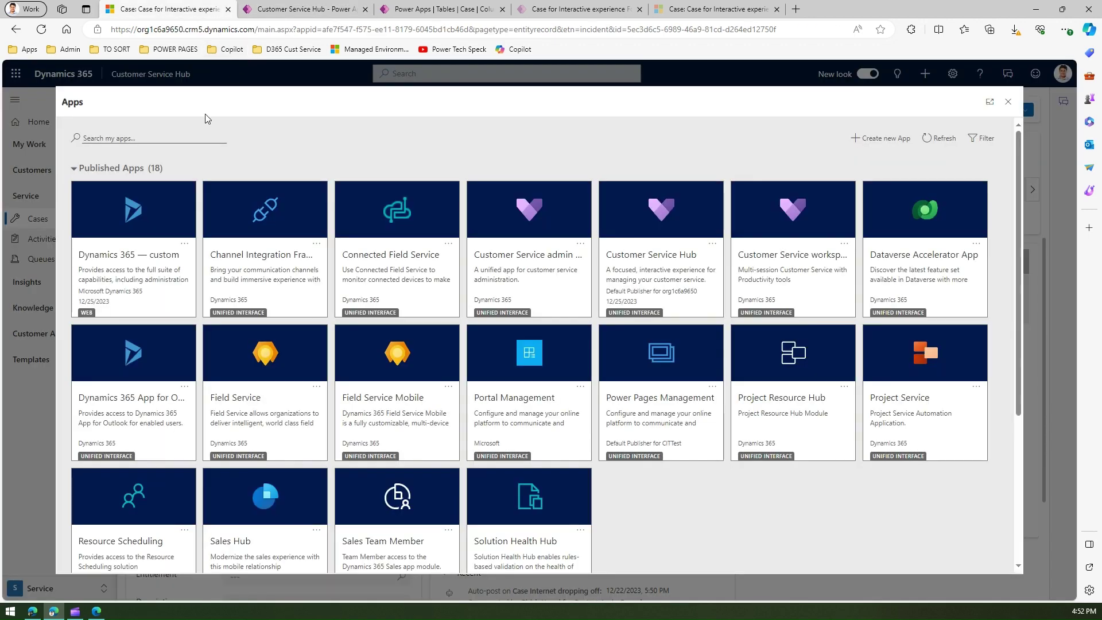
{"action": "left_click", "coordinate": [1005, 105]}
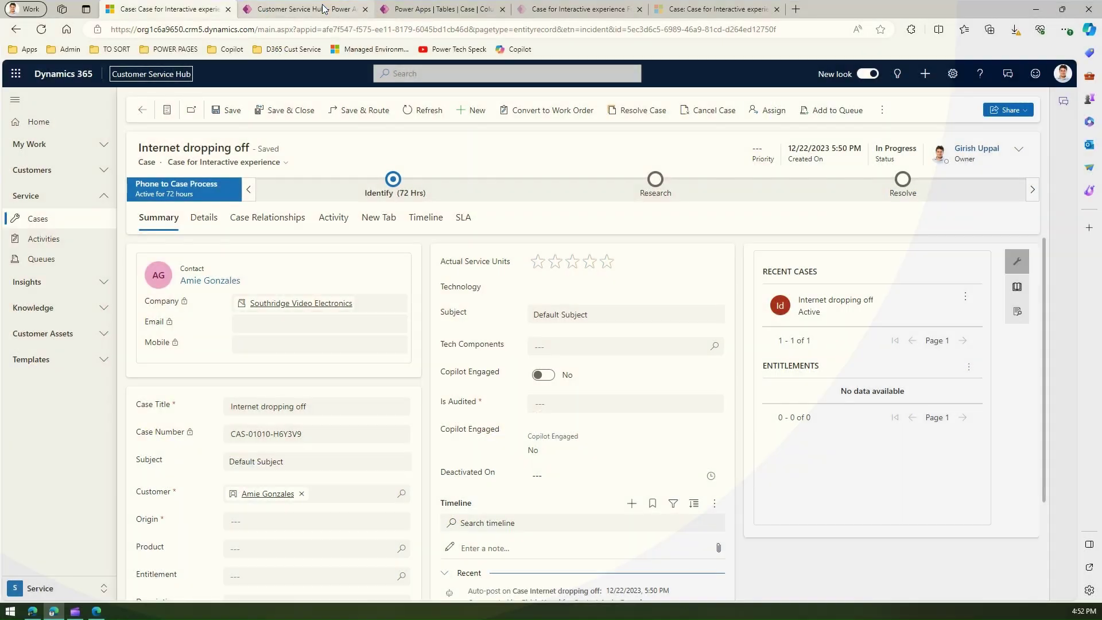
- Remove Phone to Case Process from the app and verify the In this app flow list
{"action": "left_click", "coordinate": [304, 9]}
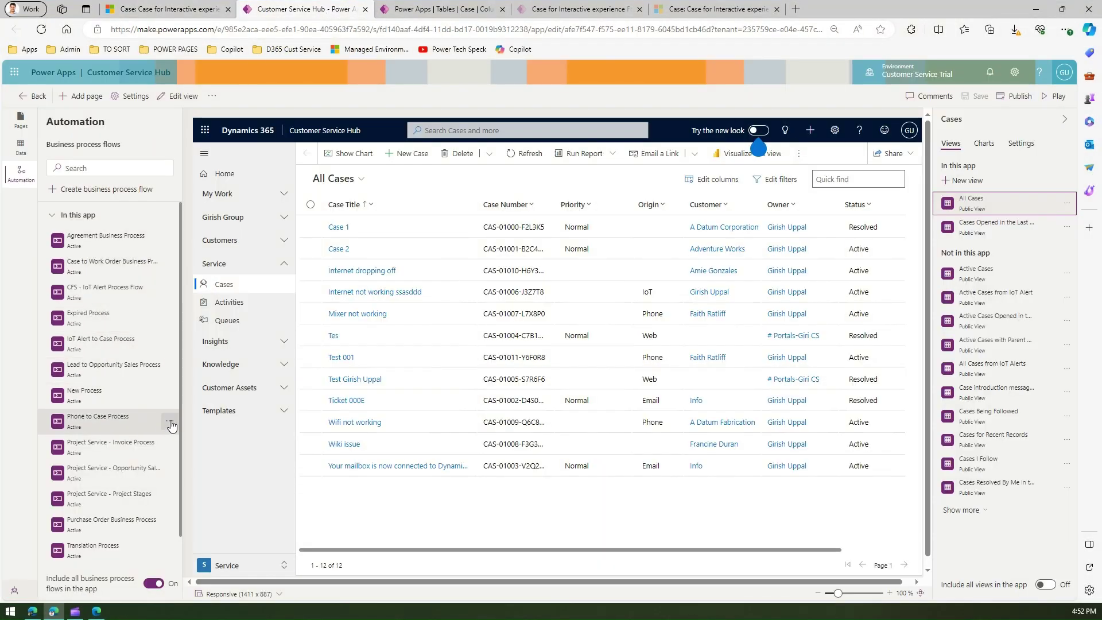
{"action": "left_click", "coordinate": [172, 423]}
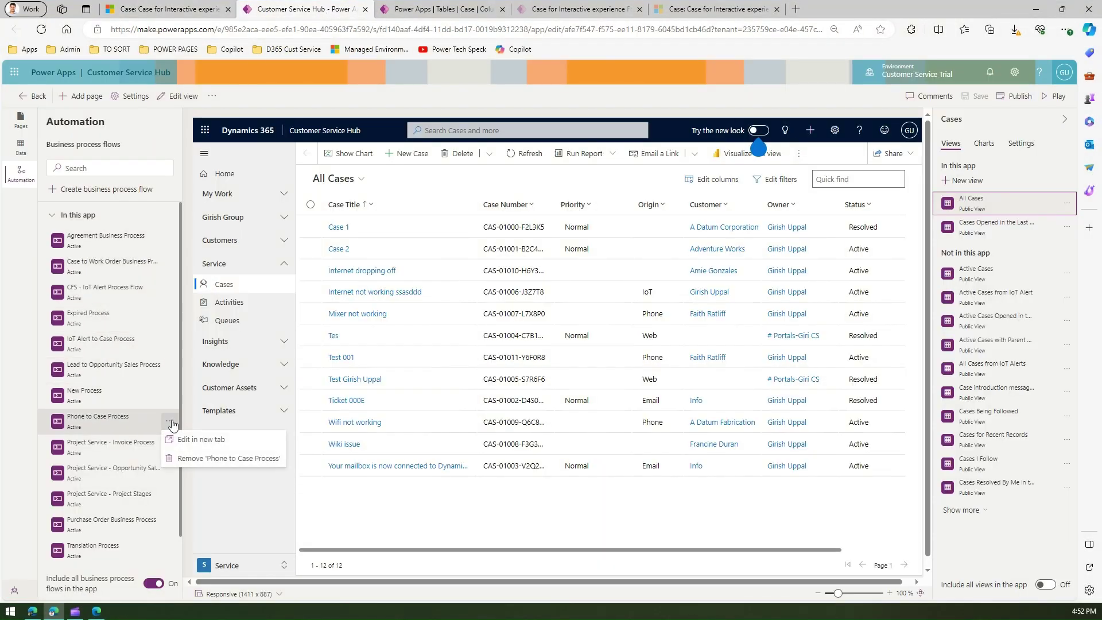
{"action": "left_click", "coordinate": [203, 458]}
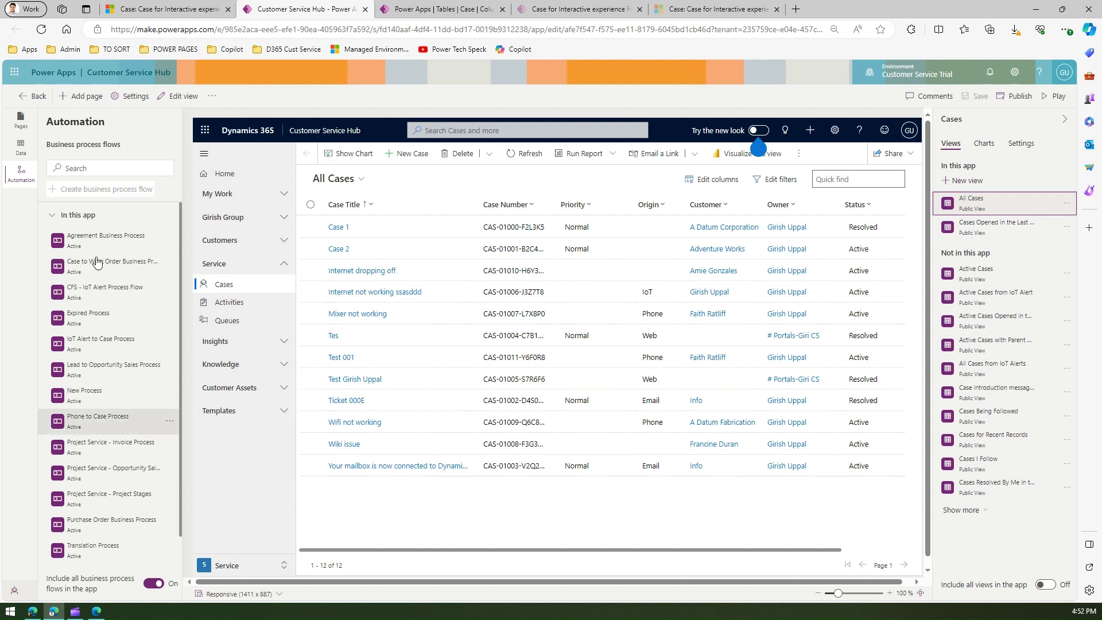
{"action": "left_click", "coordinate": [58, 236]}
{"action": "left_click", "coordinate": [54, 215]}
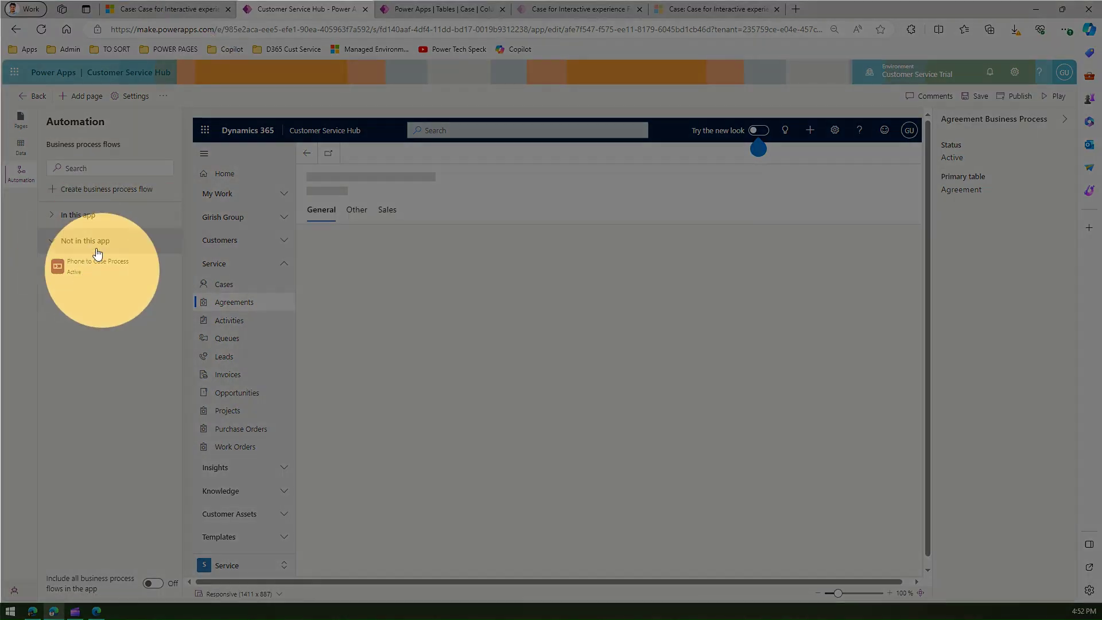
{"action": "left_click", "coordinate": [68, 216]}
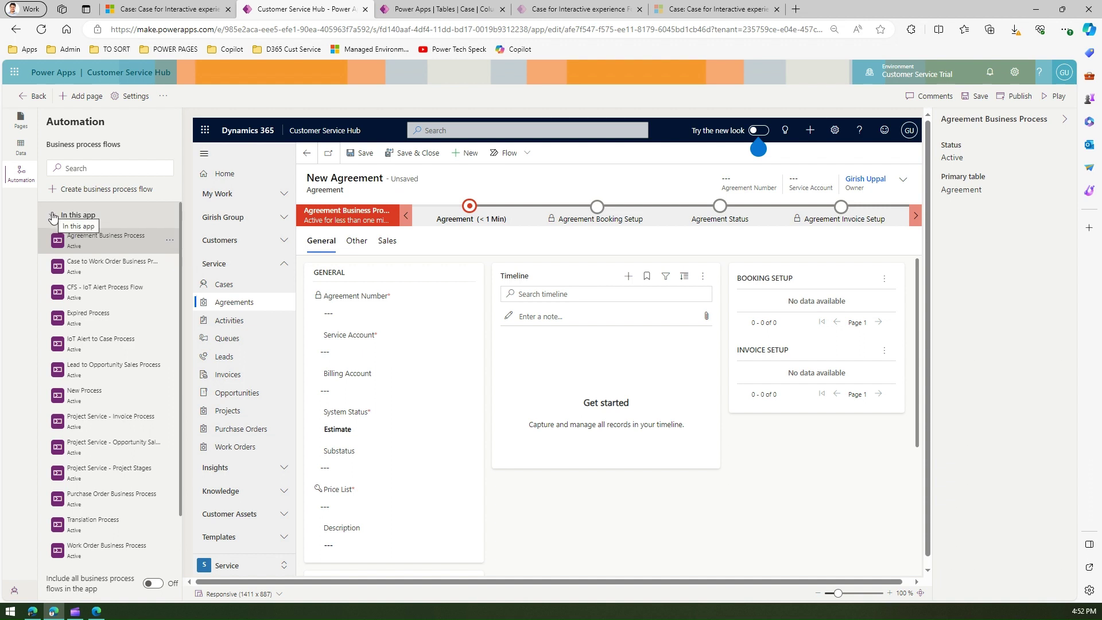
{"action": "left_click", "coordinate": [53, 215]}
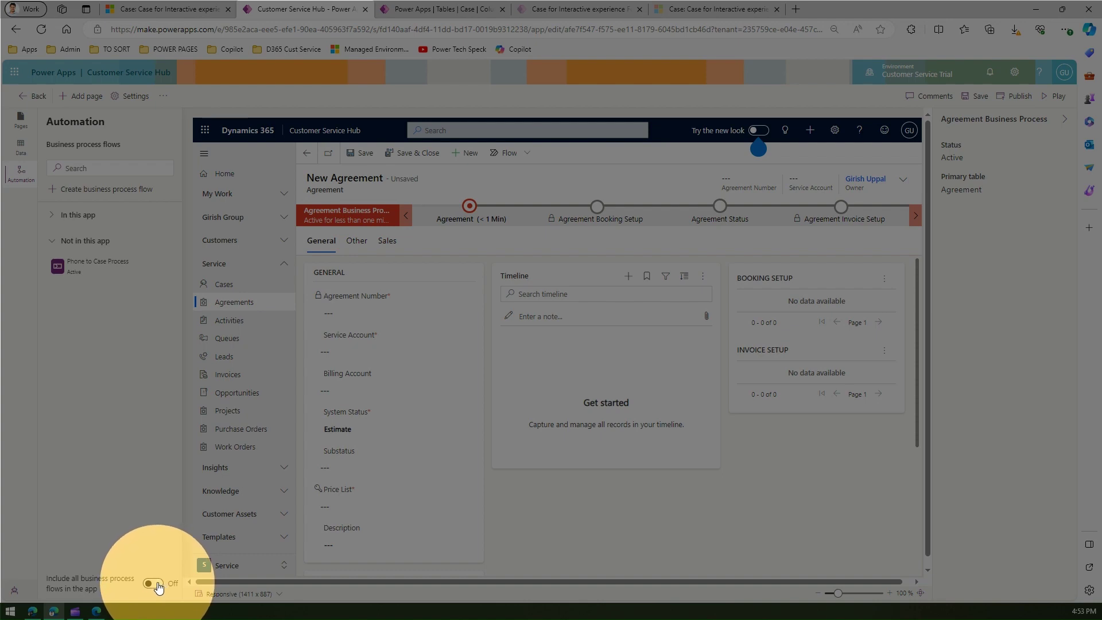
- Remove Agreement, Case to Work Order and CFS - IoT Alert flows from the app
{"action": "left_click", "coordinate": [153, 583]}
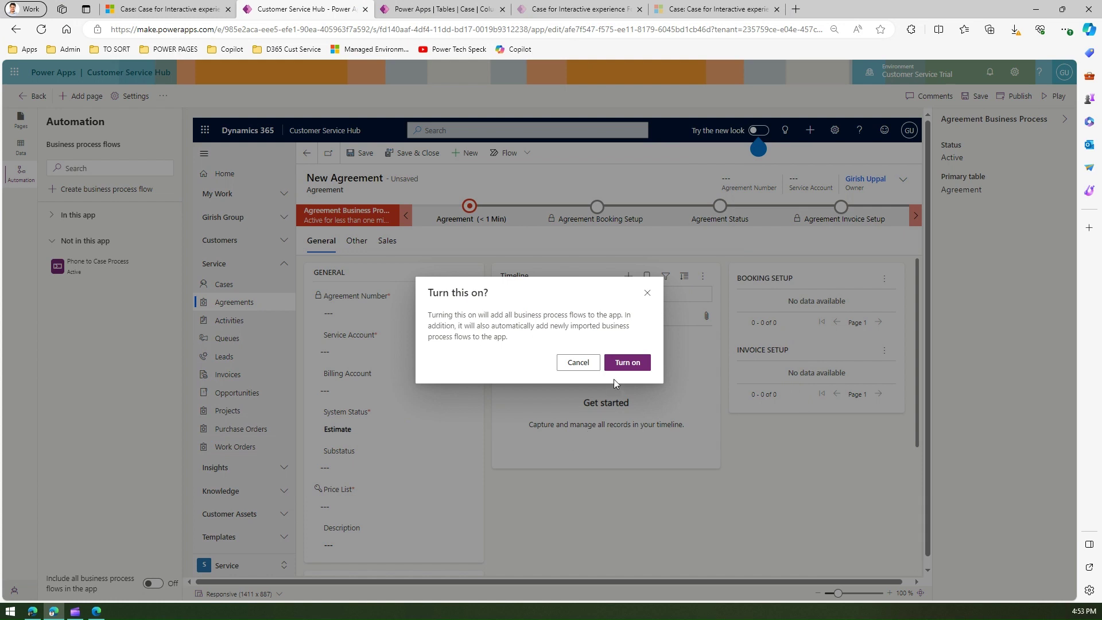
{"action": "left_click", "coordinate": [578, 362]}
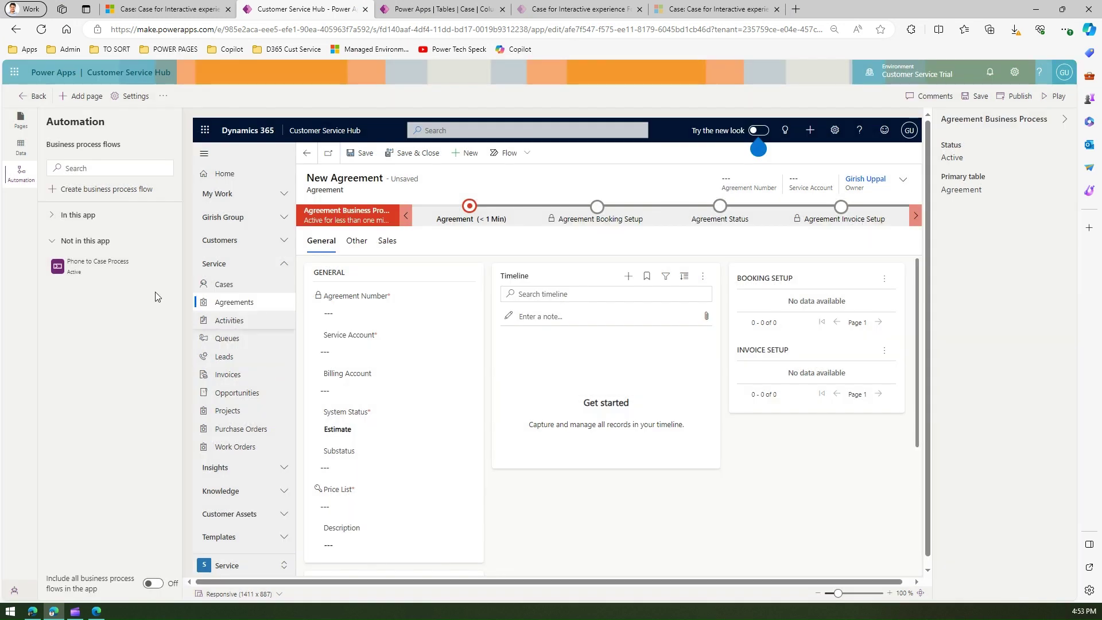
{"action": "left_click", "coordinate": [53, 215]}
{"action": "left_click", "coordinate": [173, 243]}
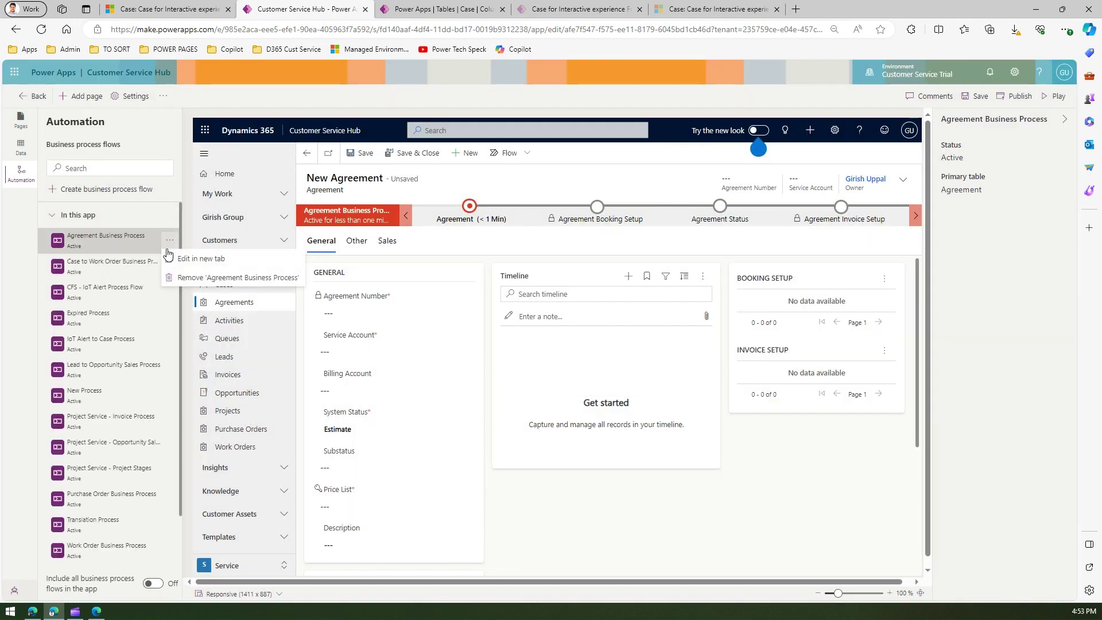
{"action": "left_click", "coordinate": [194, 279]}
{"action": "left_click", "coordinate": [169, 243]}
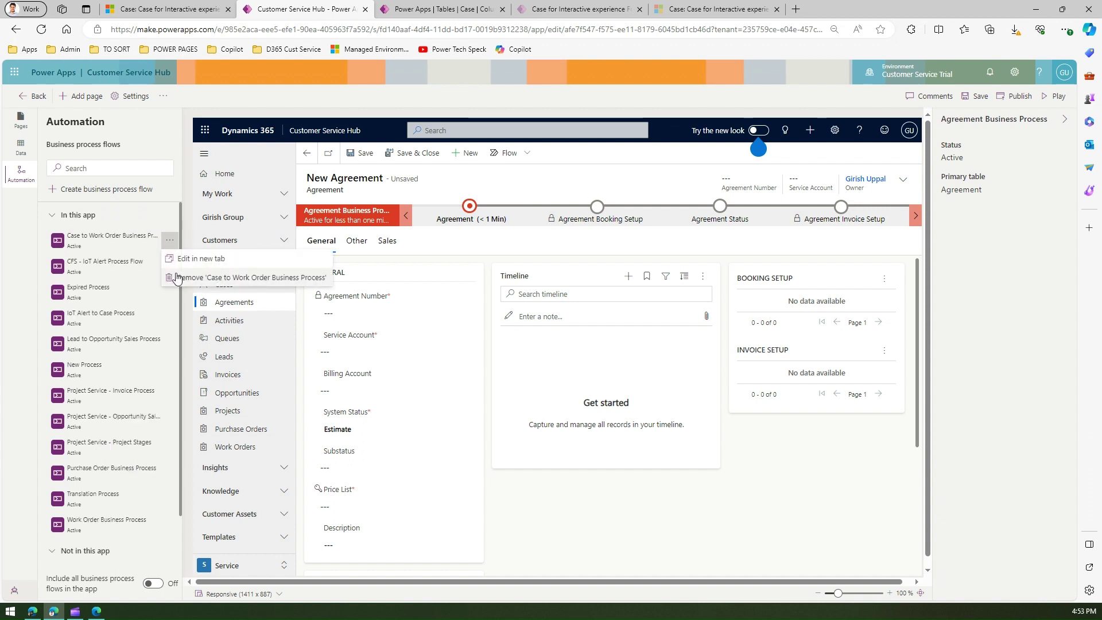
{"action": "left_click", "coordinate": [178, 278]}
{"action": "left_click", "coordinate": [170, 240]}
{"action": "left_click", "coordinate": [174, 278]}
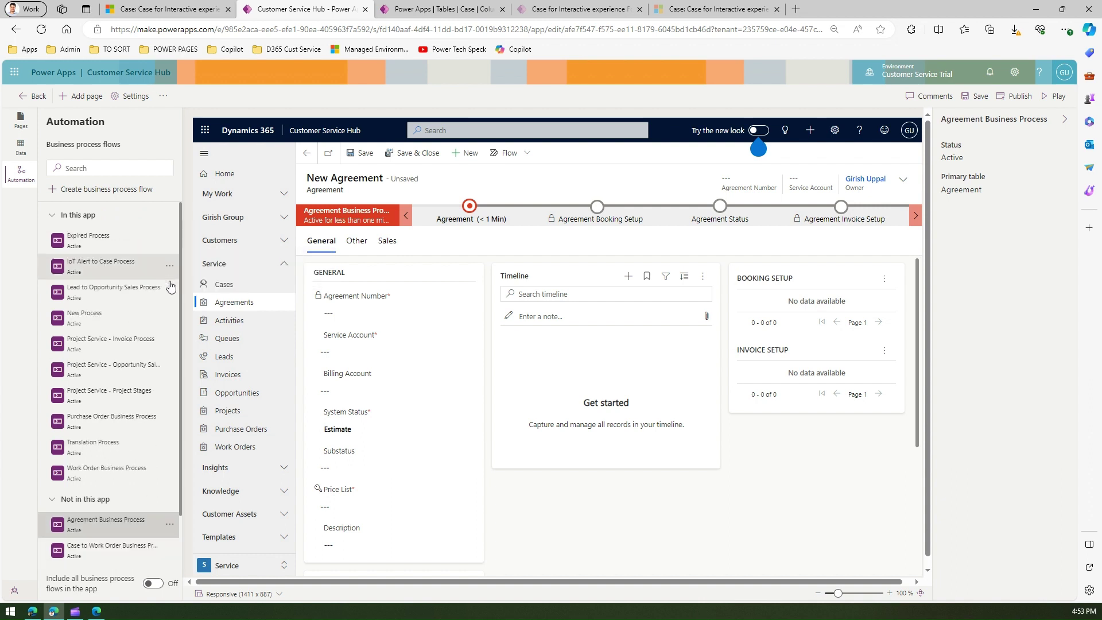
- Remove Lead to Opportunity Sales, New Process, Project Service Invoice and Opportunity Sales flows
{"action": "left_click", "coordinate": [170, 291]}
{"action": "left_click", "coordinate": [189, 329]}
{"action": "left_click", "coordinate": [170, 291]}
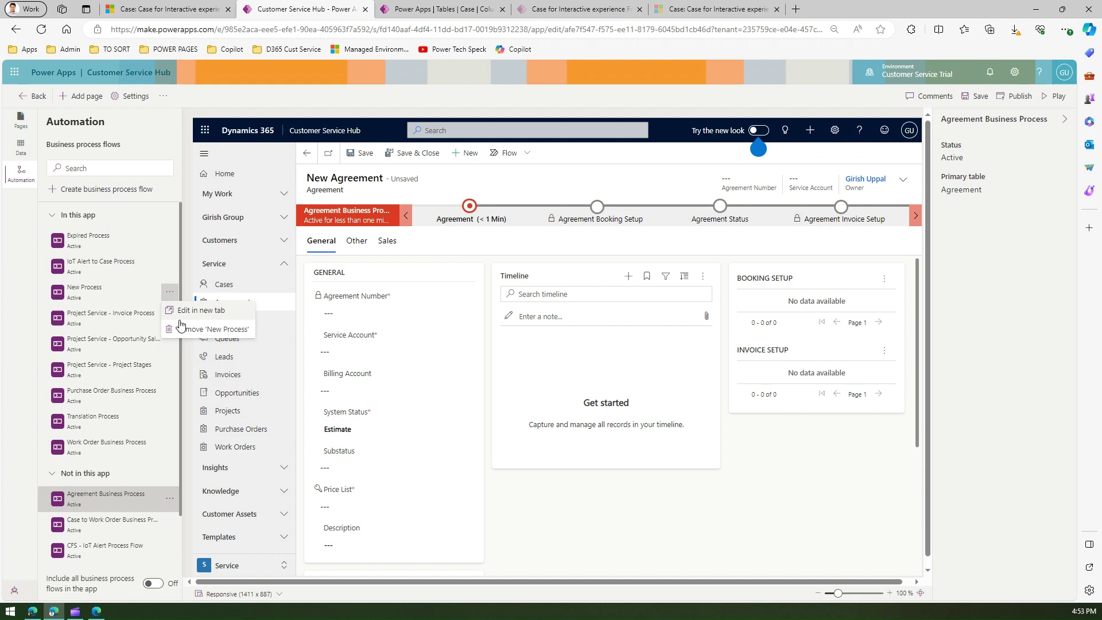
{"action": "left_click", "coordinate": [180, 326]}
{"action": "left_click", "coordinate": [170, 292]}
{"action": "left_click", "coordinate": [189, 329]}
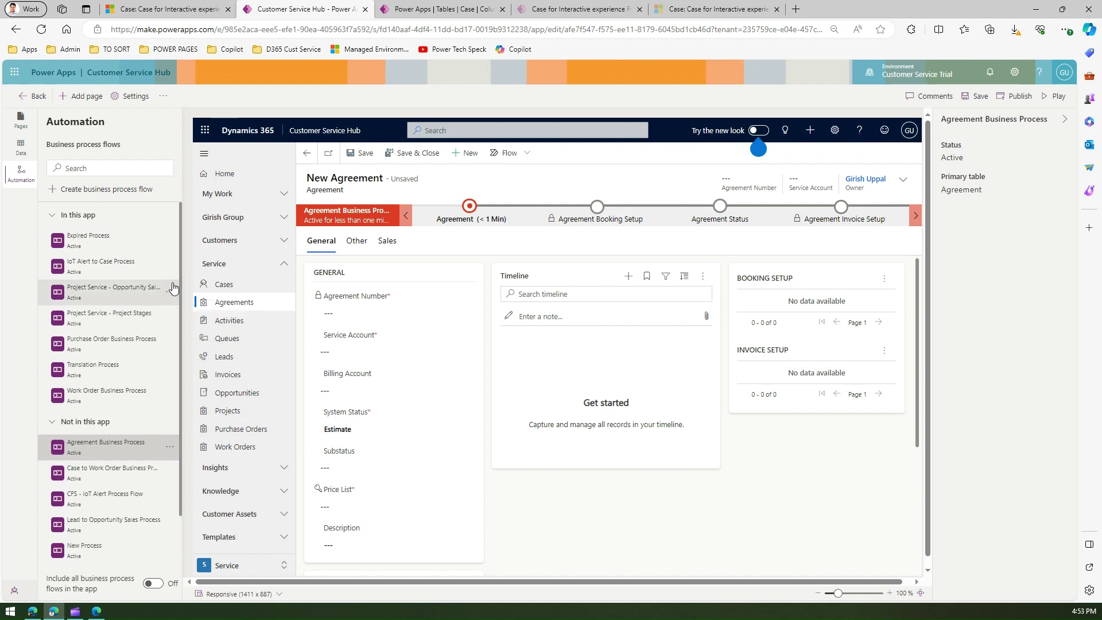
{"action": "left_click", "coordinate": [173, 287]}
{"action": "left_click", "coordinate": [170, 292]}
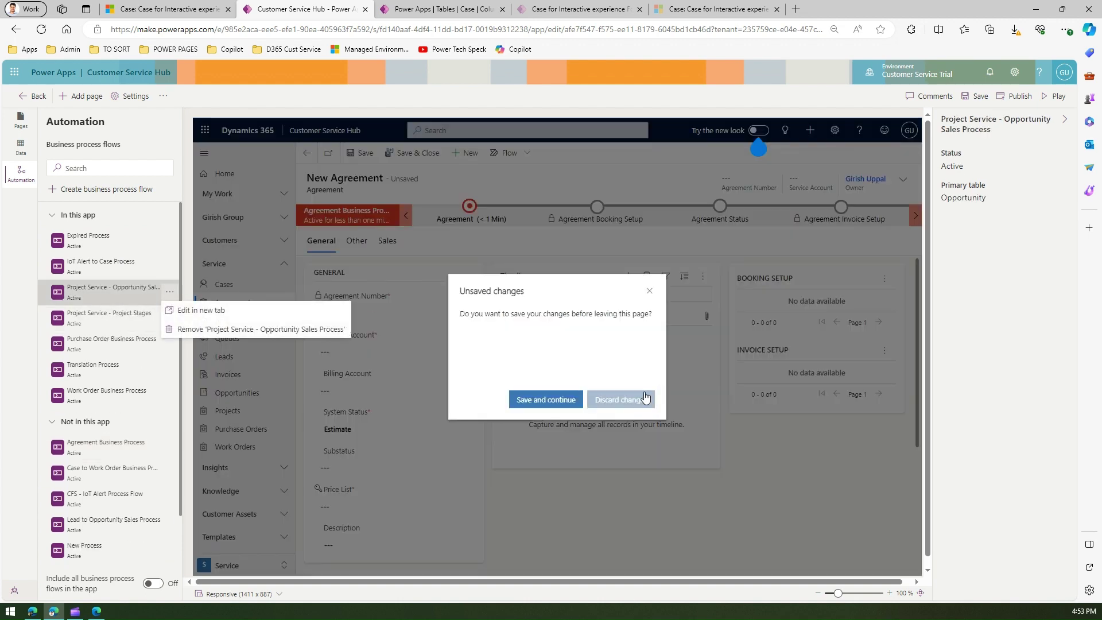
{"action": "left_click", "coordinate": [649, 293]}
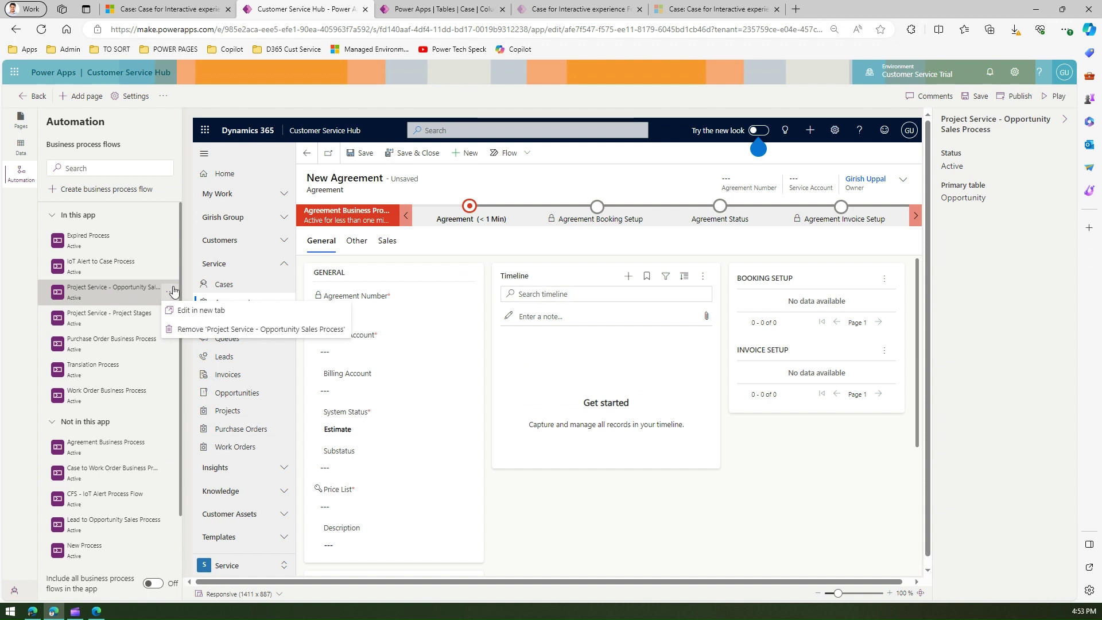
{"action": "left_click", "coordinate": [189, 329]}
- Remove IoT Alert to Case, Project Stages, Expired, Translation and Work Order flows, then attempt Purchase Order
{"action": "left_click", "coordinate": [170, 266]}
{"action": "left_click", "coordinate": [189, 304]}
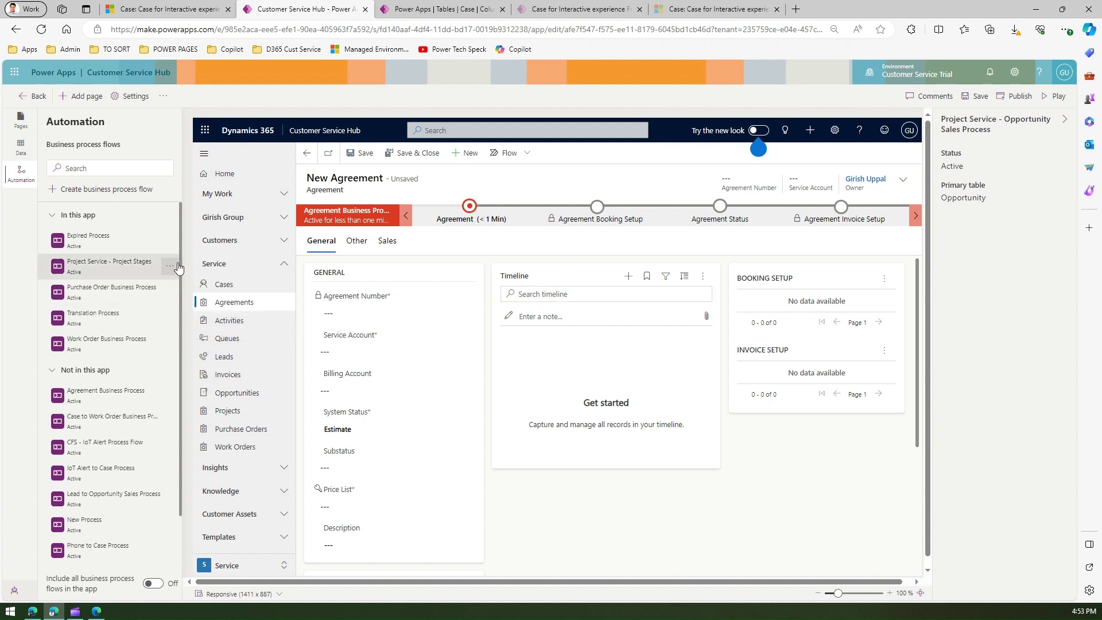
{"action": "left_click", "coordinate": [170, 266]}
{"action": "left_click", "coordinate": [190, 304]}
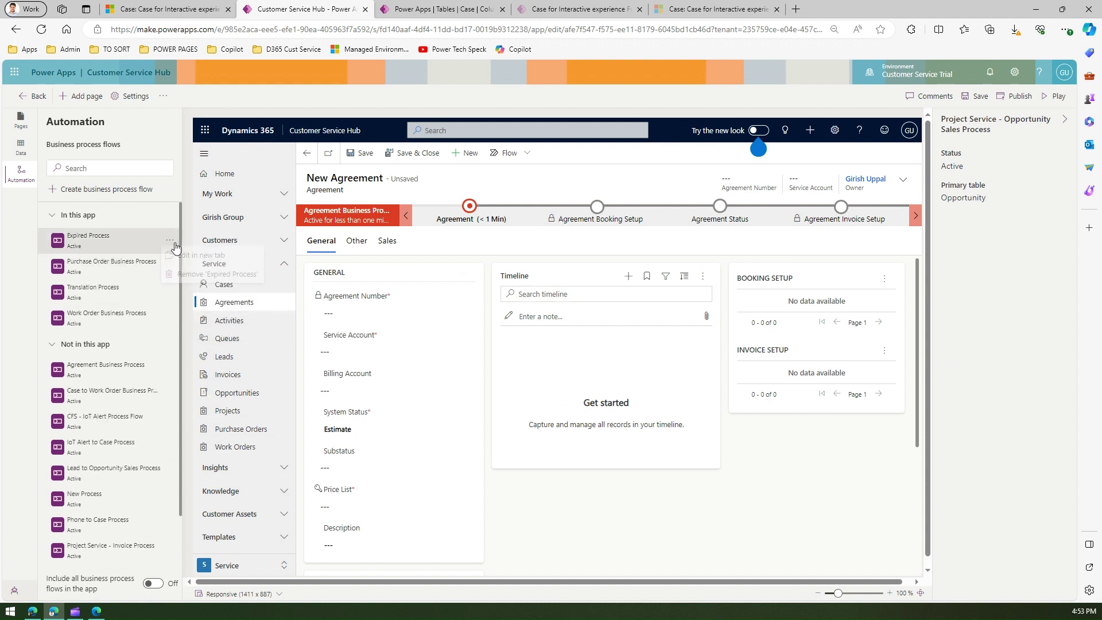
{"action": "left_click", "coordinate": [170, 240]}
{"action": "left_click", "coordinate": [181, 279]}
{"action": "left_click", "coordinate": [170, 265]}
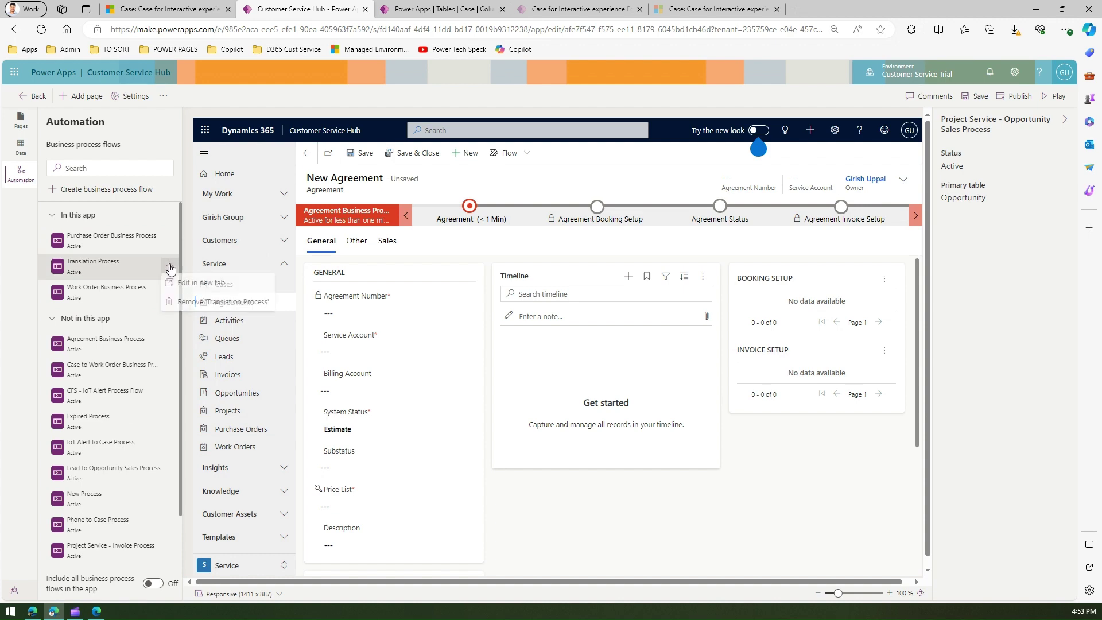
{"action": "left_click", "coordinate": [190, 304]}
{"action": "left_click", "coordinate": [170, 266]}
{"action": "left_click", "coordinate": [189, 305]}
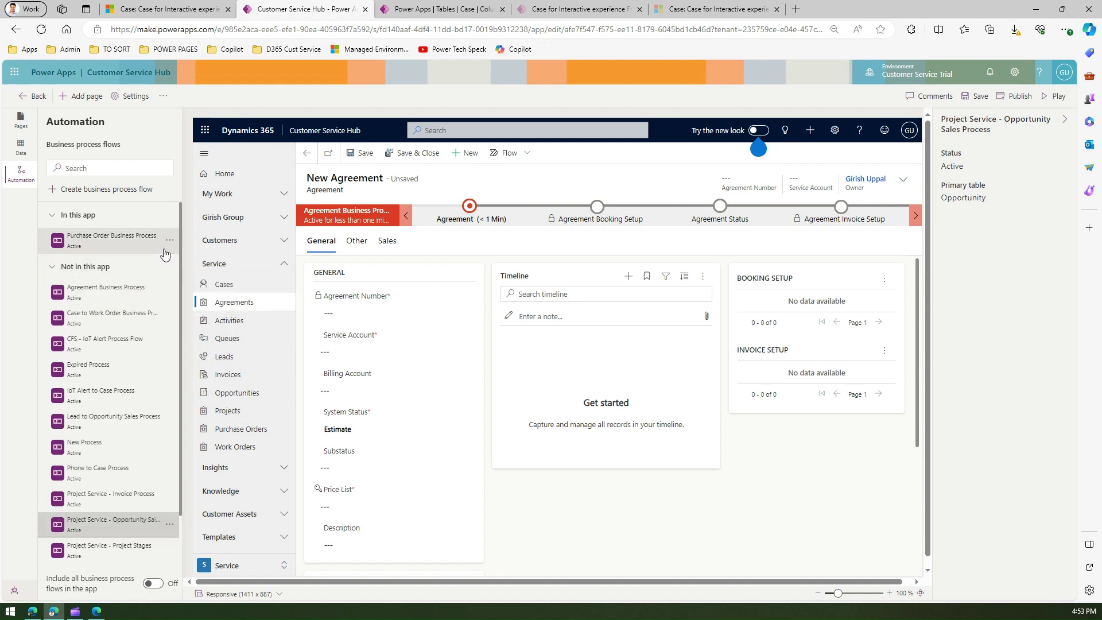
{"action": "left_click", "coordinate": [170, 240]}
{"action": "left_click", "coordinate": [204, 278]}
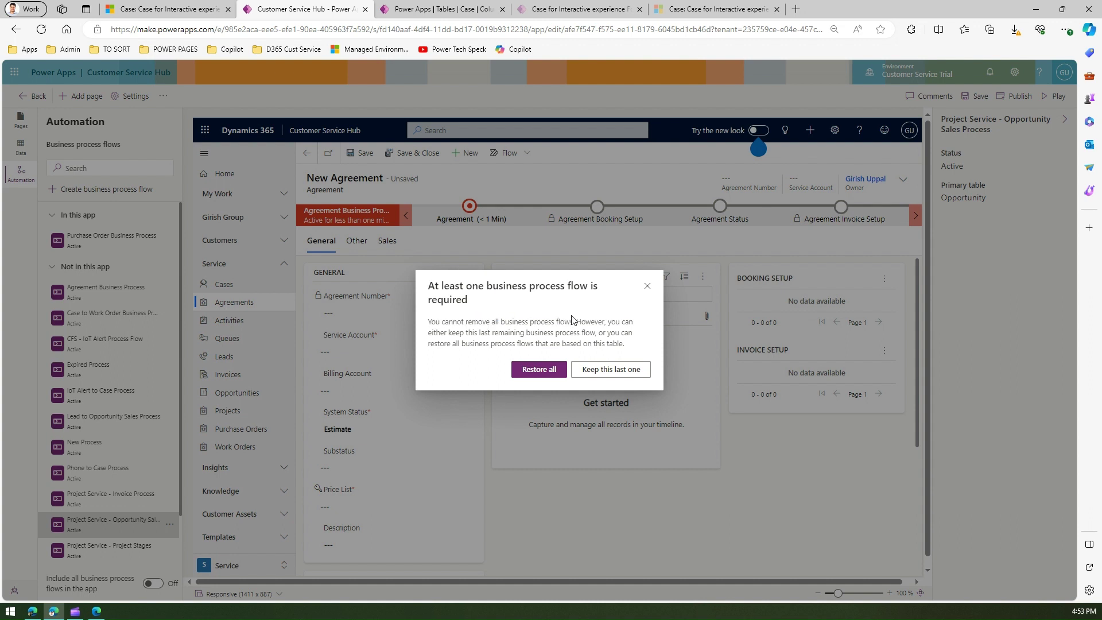
- Keep Purchase Order Business Process as the only remaining flow and save the app
{"action": "left_click_drag", "start_coordinate": [429, 322], "coordinate": [574, 322]}
{"action": "left_click", "coordinate": [533, 326]}
{"action": "left_click_drag", "start_coordinate": [480, 335], "coordinate": [625, 344]}
{"action": "left_click", "coordinate": [640, 350]}
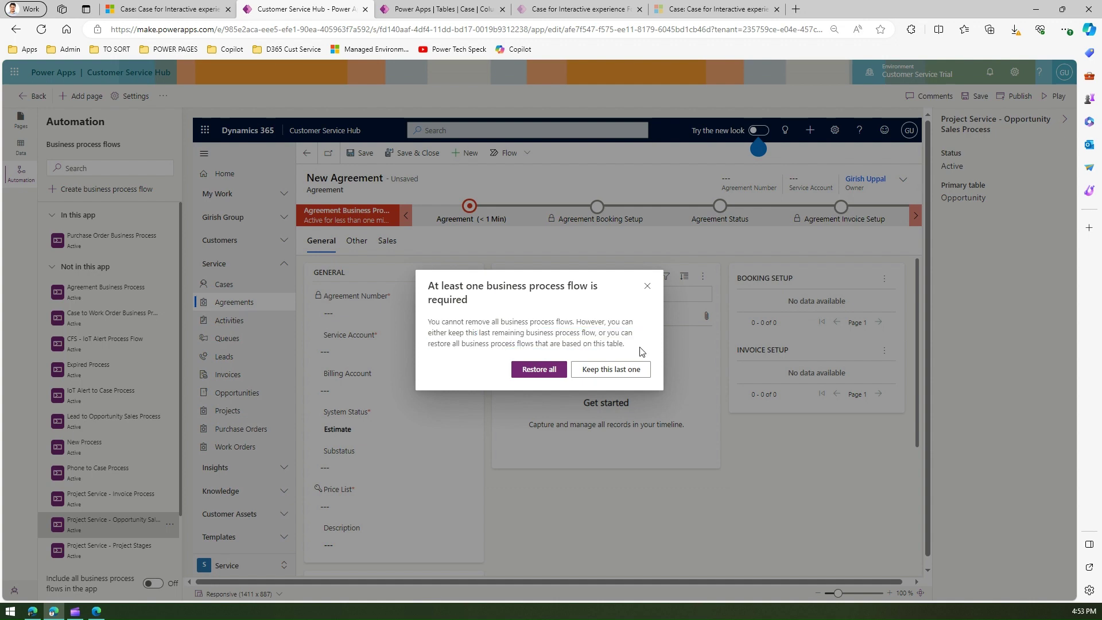
{"action": "left_click", "coordinate": [618, 371]}
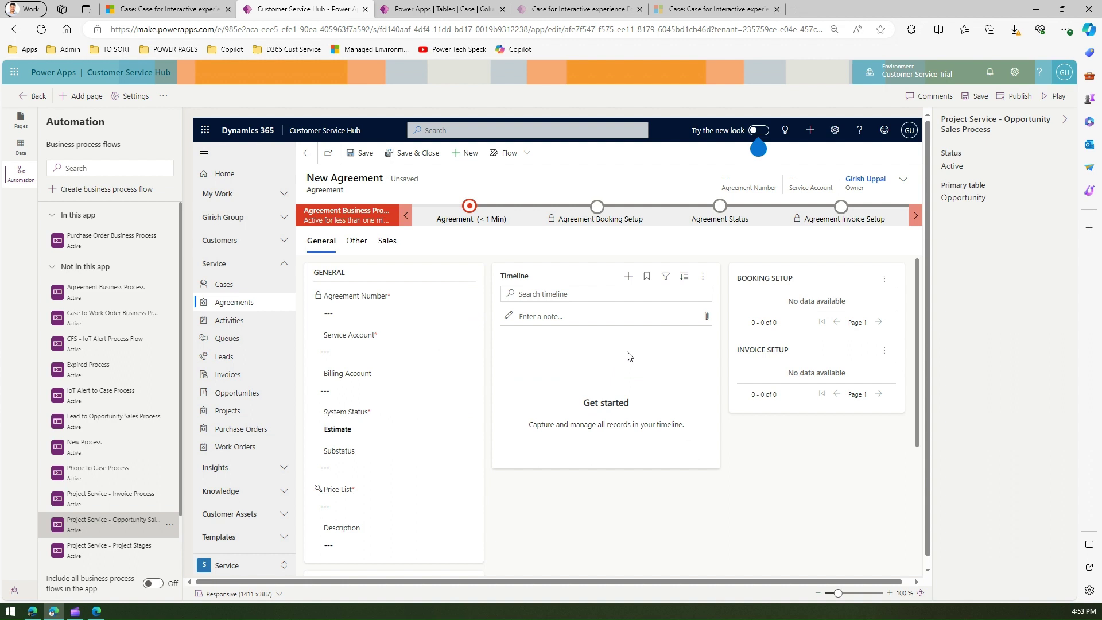
{"action": "left_click", "coordinate": [969, 98]}
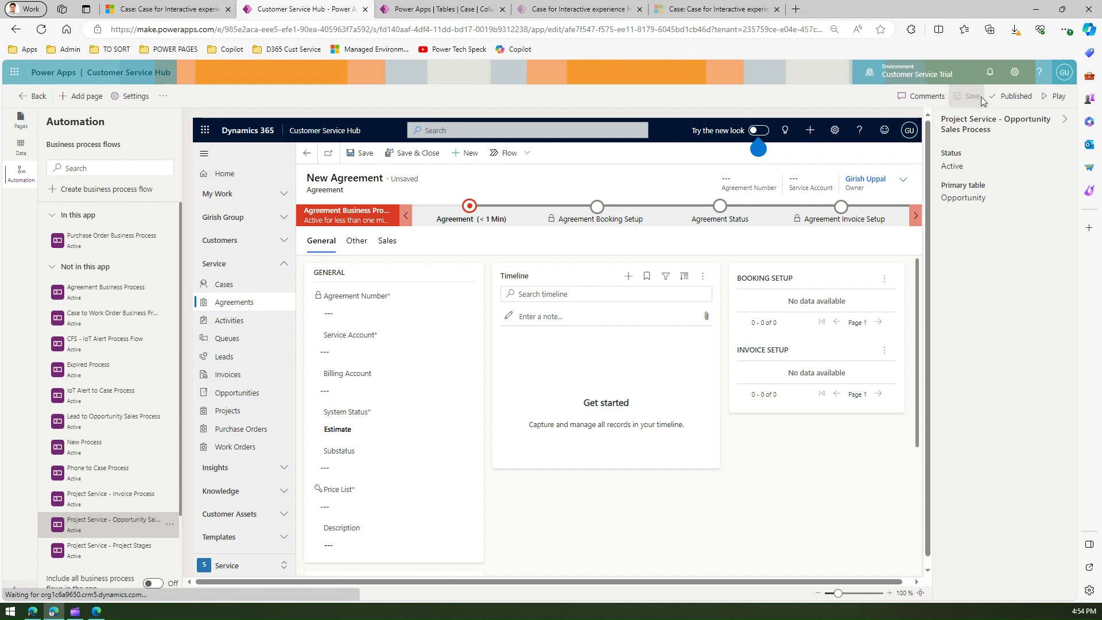
- Refresh Customer Service Hub and open Service > Cases
{"action": "left_click", "coordinate": [155, 10]}
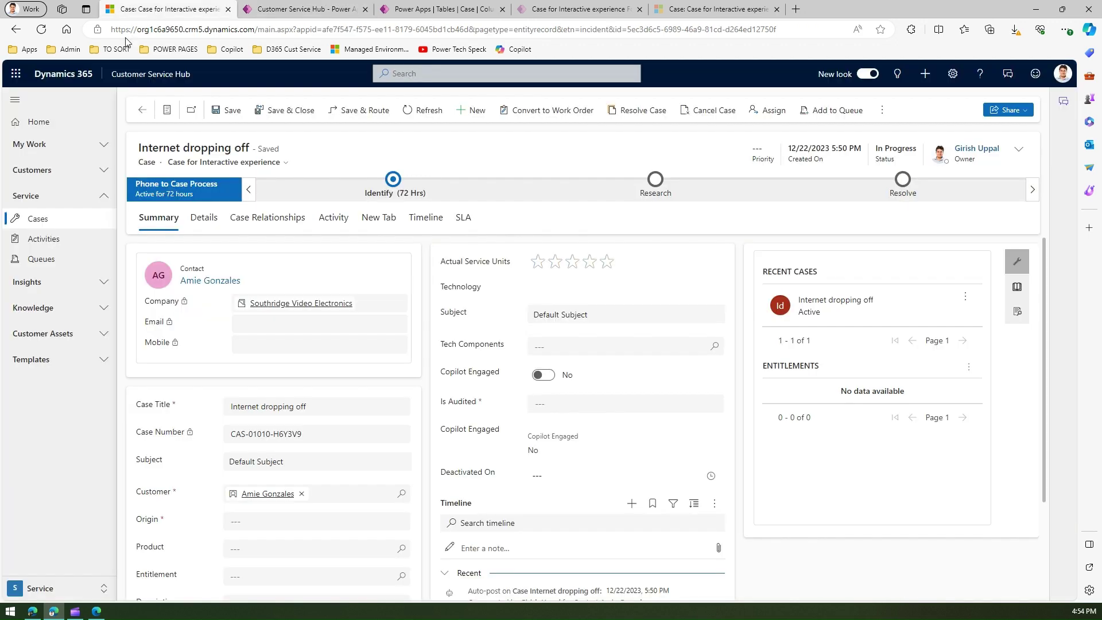
{"action": "left_click", "coordinate": [42, 35]}
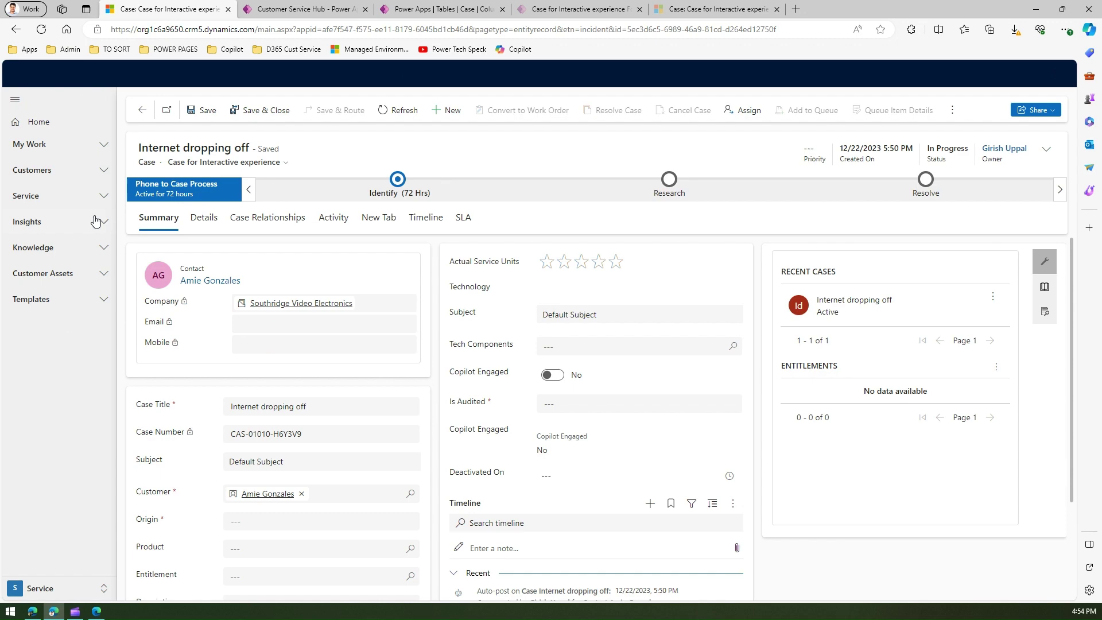
{"action": "left_click", "coordinate": [79, 225]}
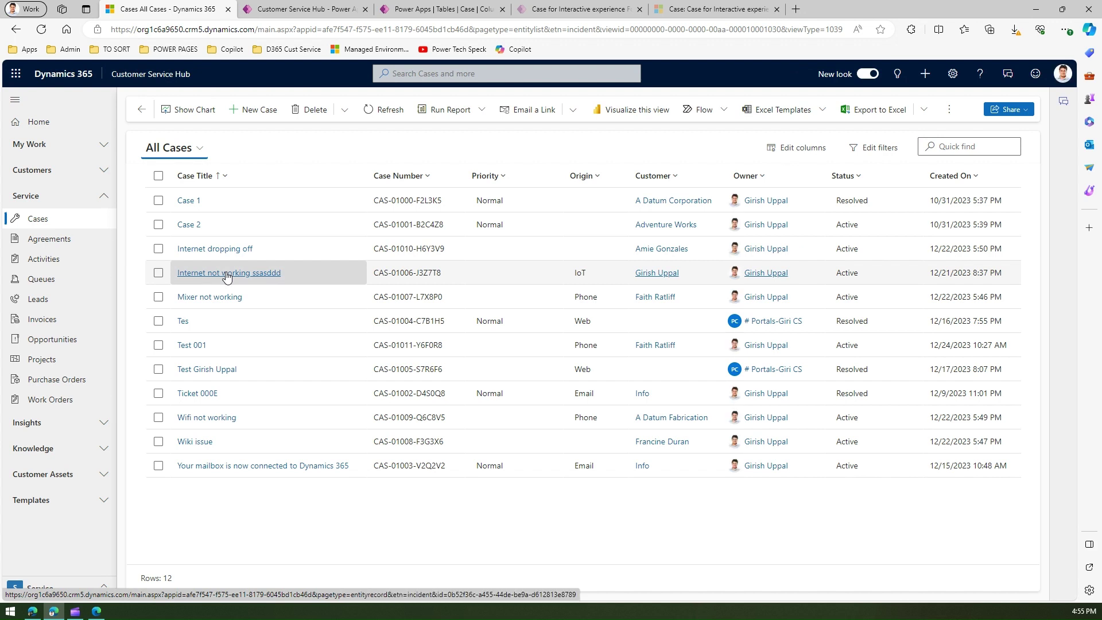
- Open the 'Internet not working ssasddd' case, go back, then open 'Internet dropping off'
{"action": "left_click", "coordinate": [227, 274]}
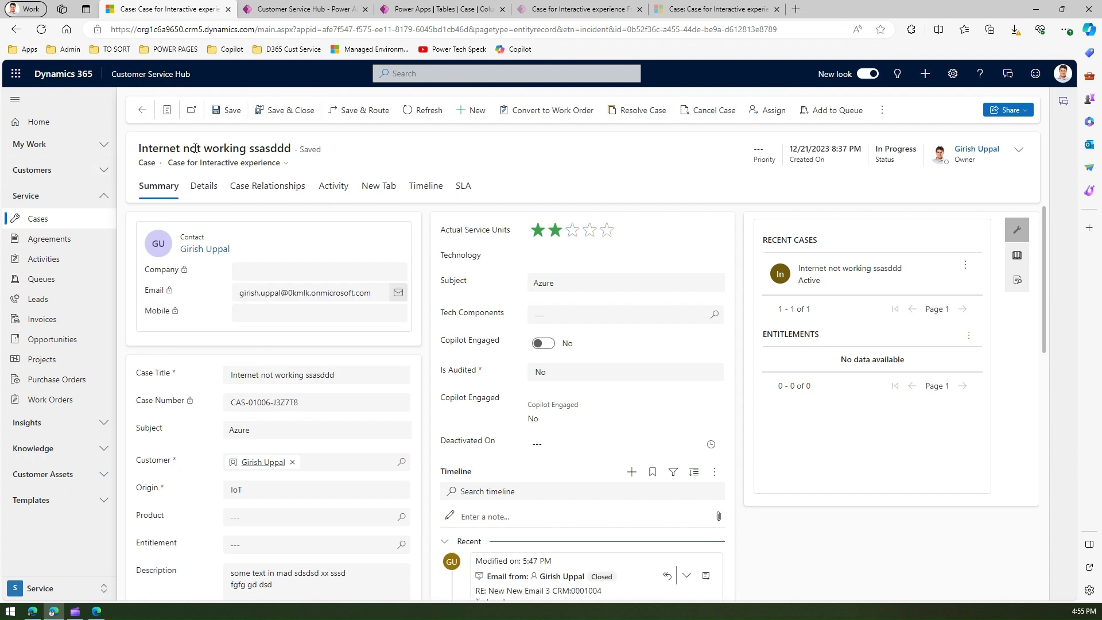
{"action": "left_click", "coordinate": [142, 110]}
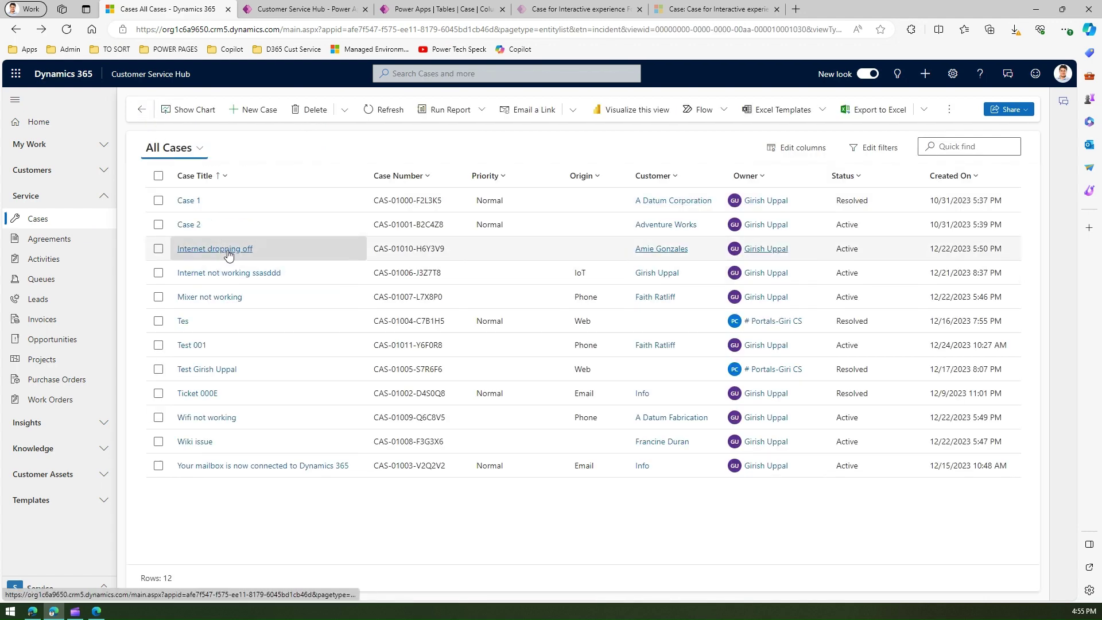
{"action": "left_click", "coordinate": [231, 251]}
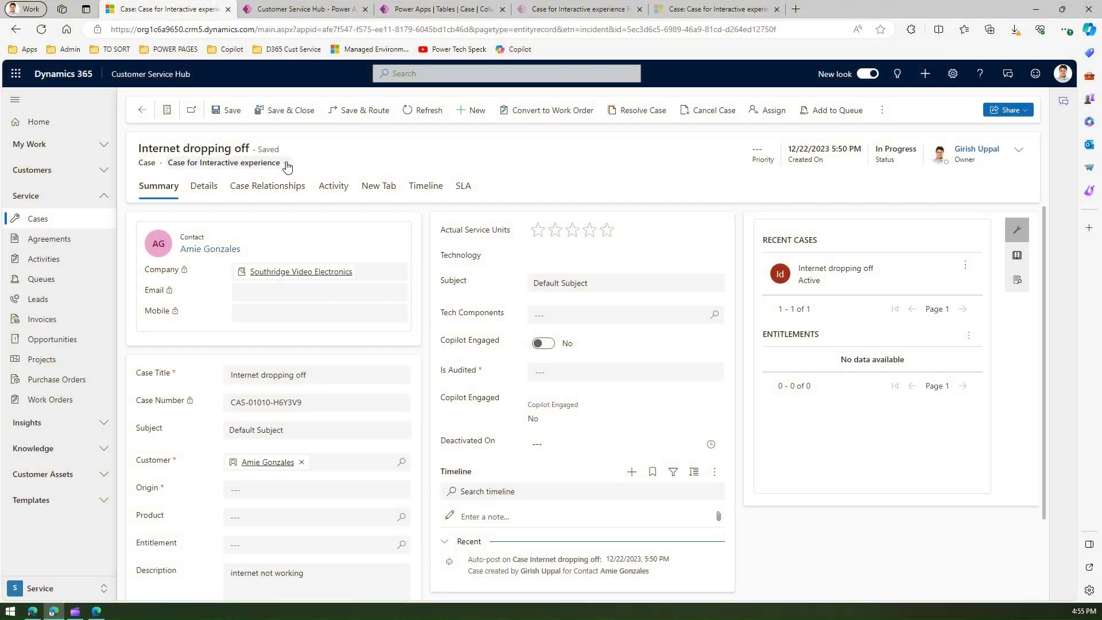
- Switch the case from the 'Case for Interactive experience' form to the custom case form
{"action": "left_click", "coordinate": [285, 163]}
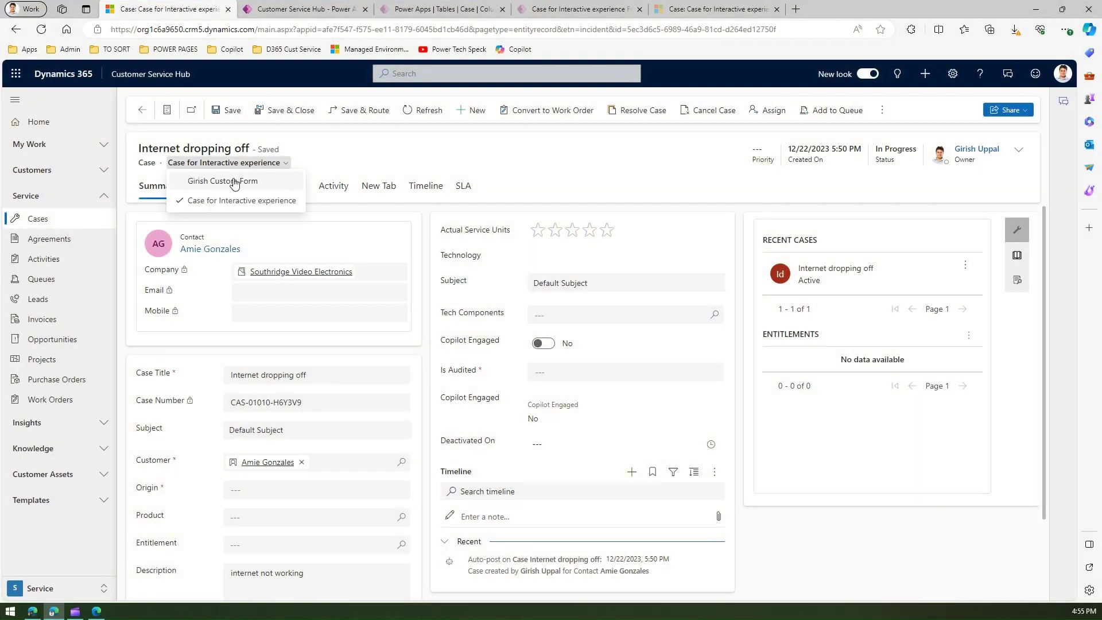
{"action": "left_click", "coordinate": [233, 181]}
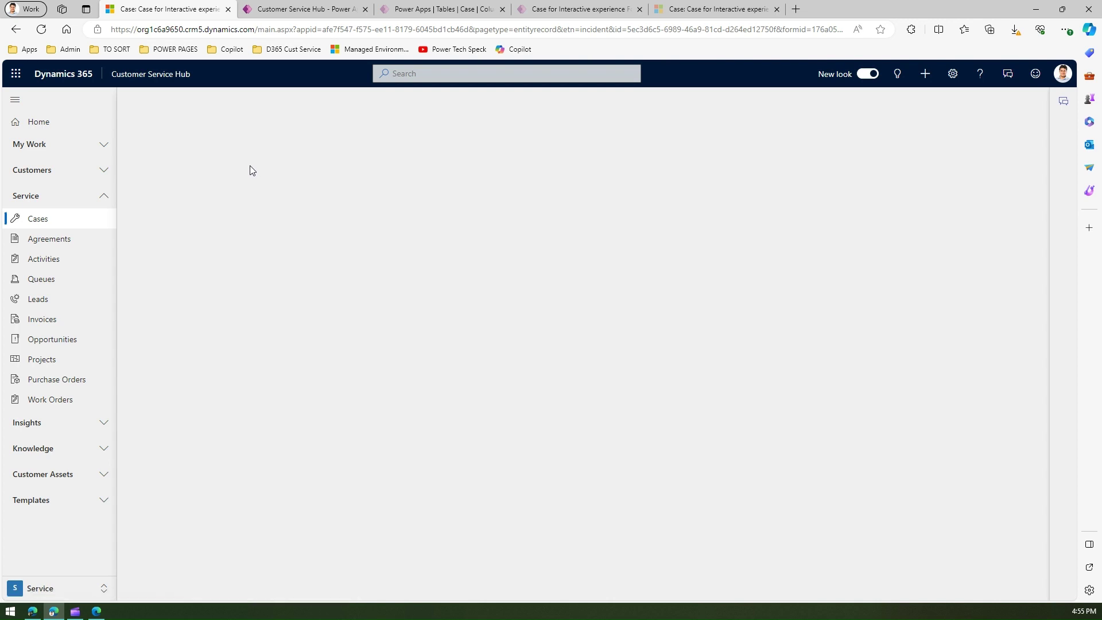